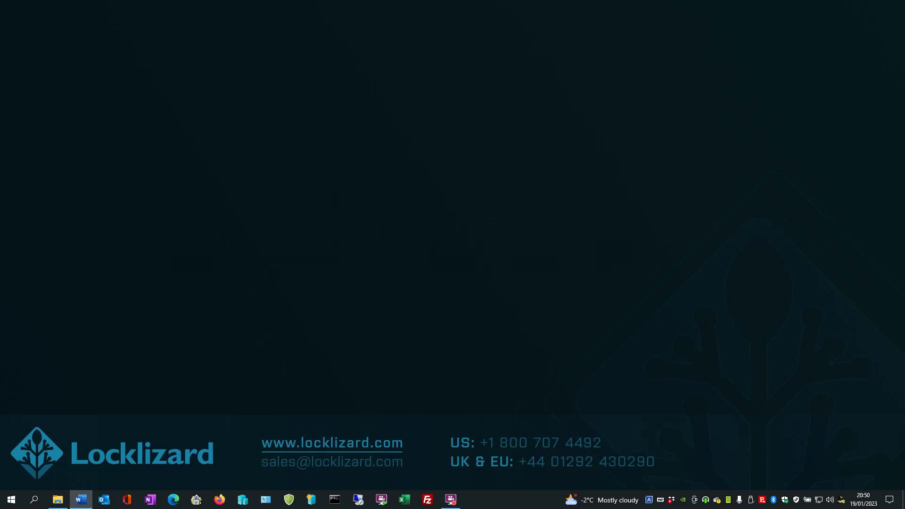
Launch Make secure PDF for Access-Overview.pdf from the _1Demo Files folder in Explorer.
left_click(56, 502)
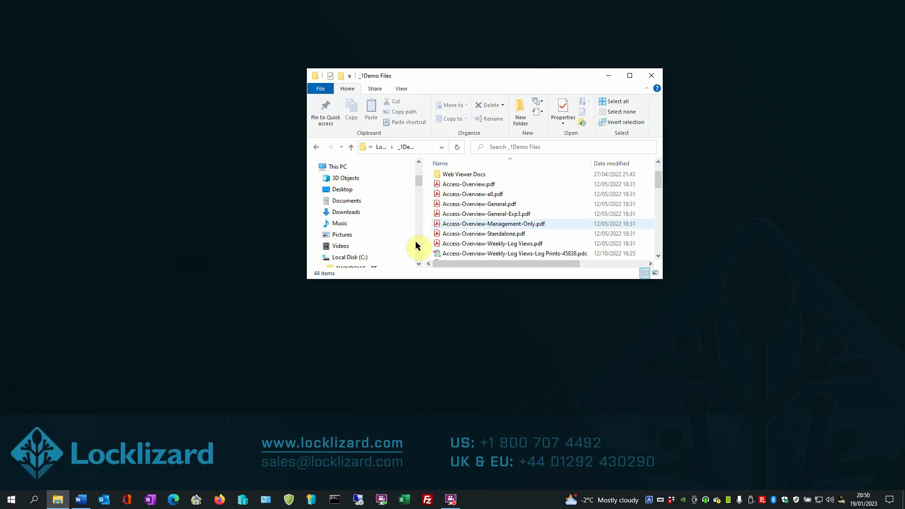
right_click(462, 187)
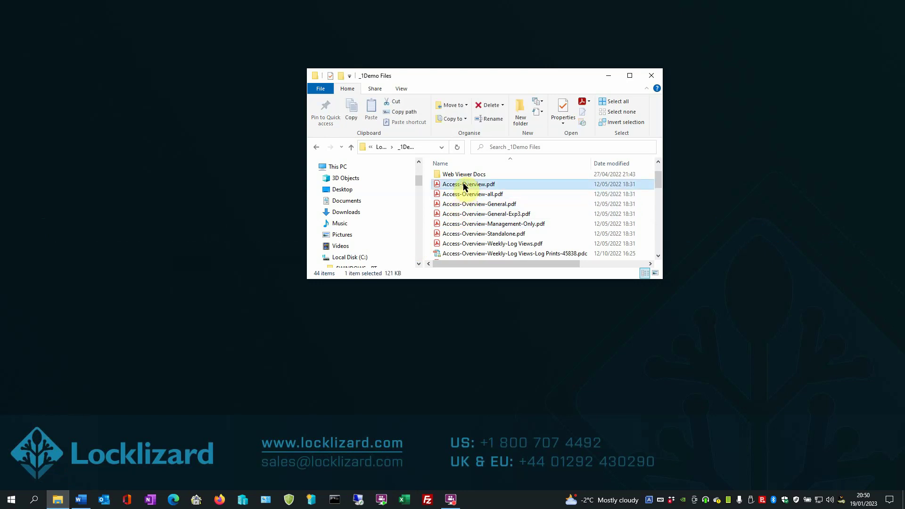
left_click(514, 281)
Move the PDF Writer dialog higher and show its Printing & Viewing settings.
left_click_drag(485, 105, 499, 64)
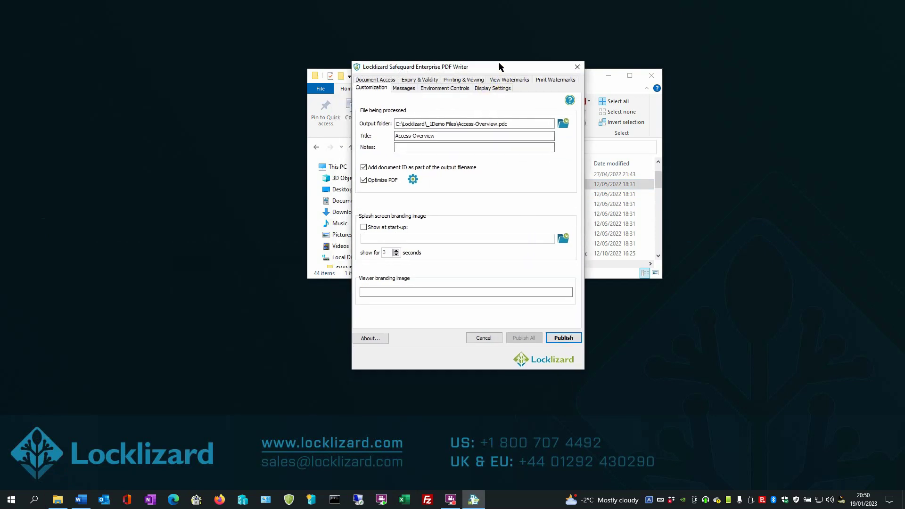
left_click(461, 78)
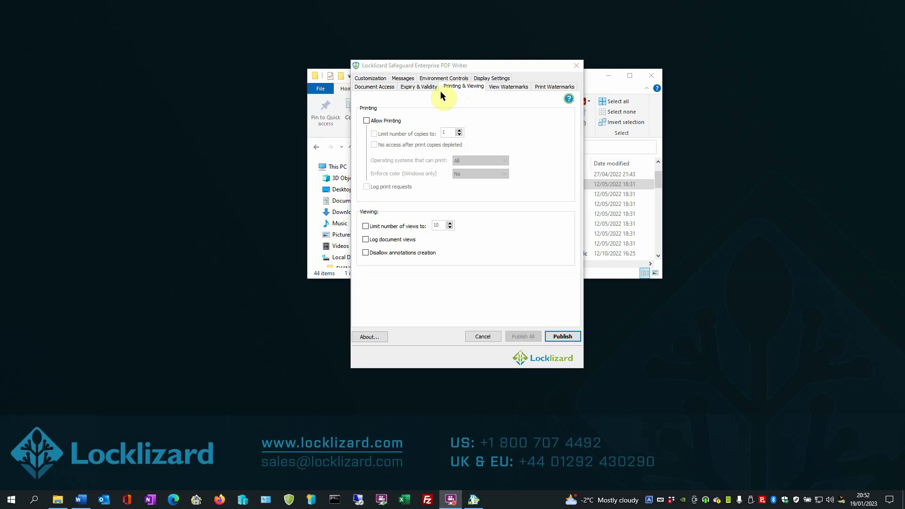
Allow printing, limit it to 1 copy, and enable no access after print copies depleted.
left_click(367, 121)
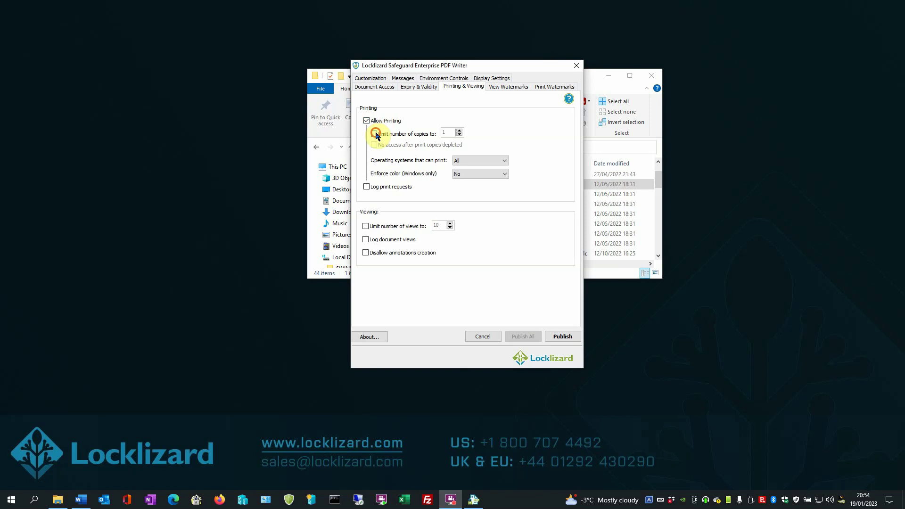
left_click(374, 134)
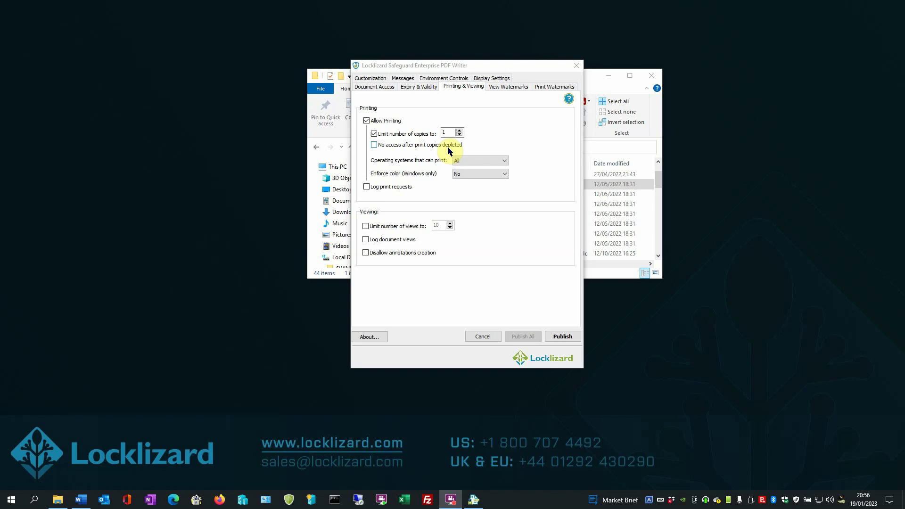
left_click(374, 145)
left_click(374, 145)
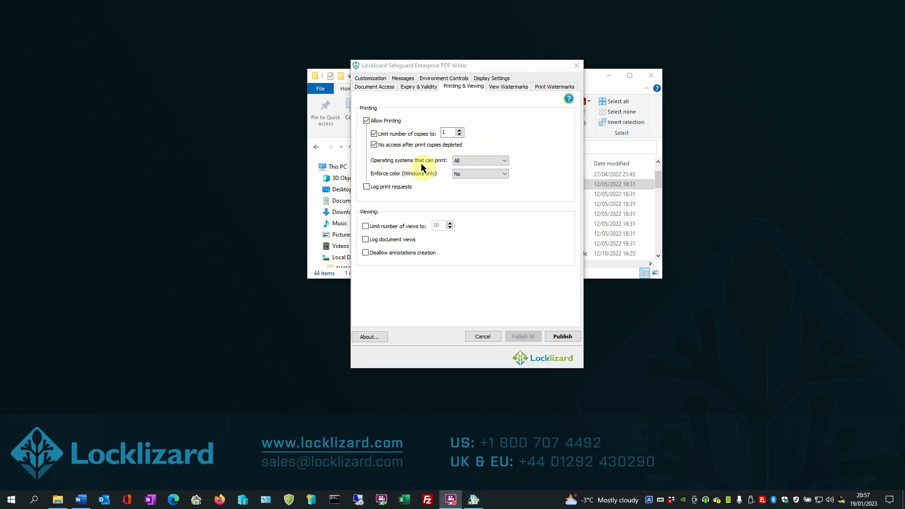
Keep Operating systems at All and Enforce color at No, and enable Log print requests.
left_click(505, 161)
left_click(506, 175)
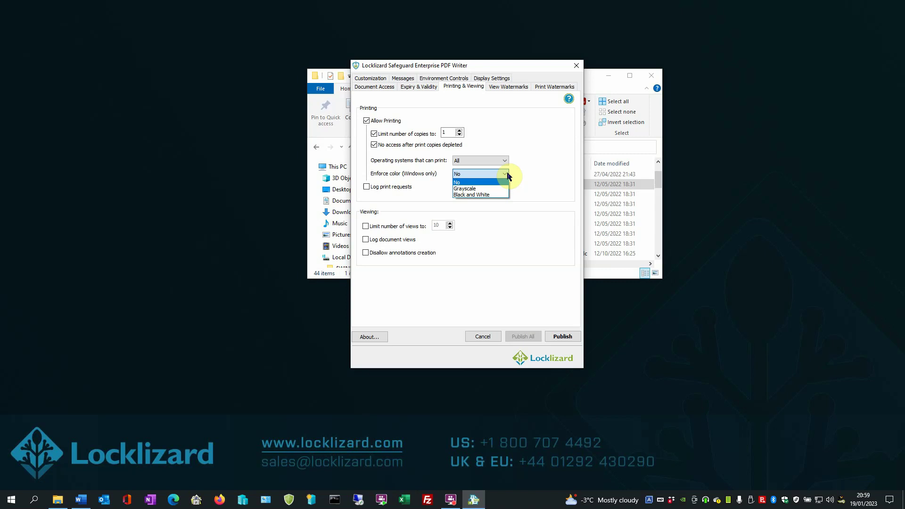
left_click(508, 176)
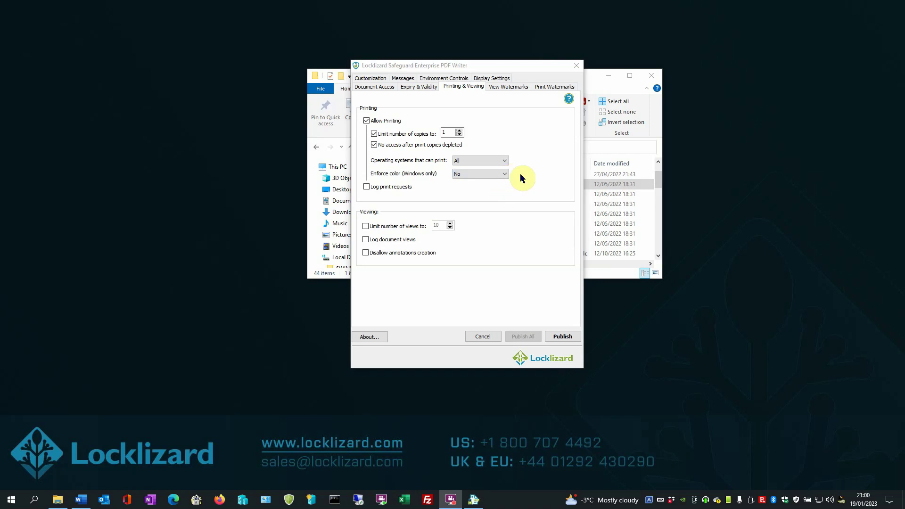
left_click(367, 188)
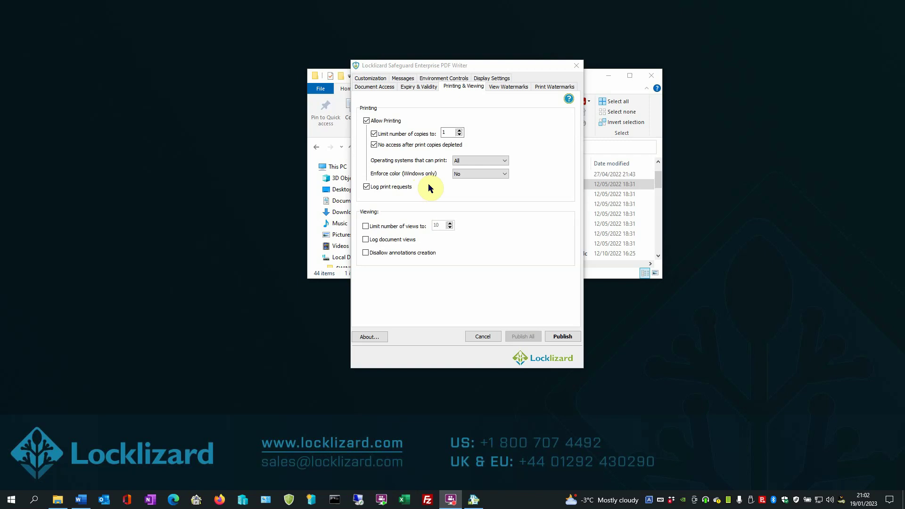
Enable the default text print watermark and preview it on the document pages.
left_click(555, 88)
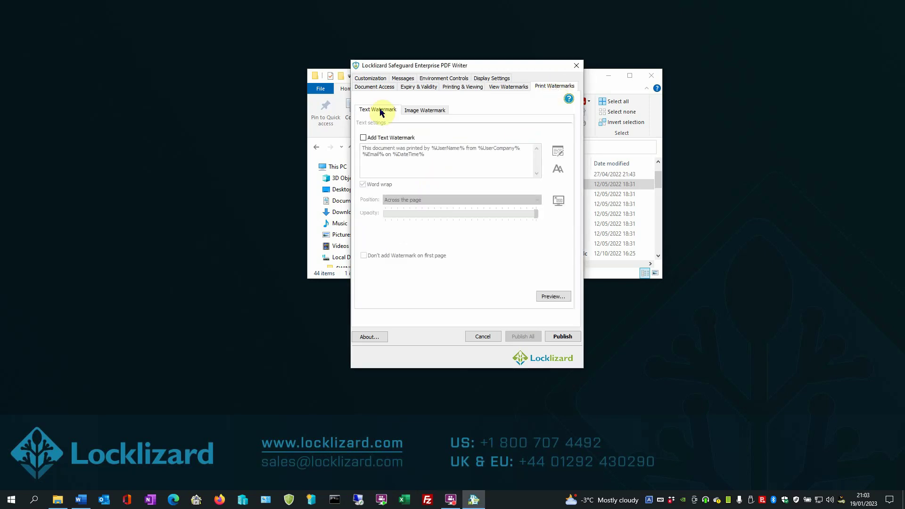
left_click(364, 138)
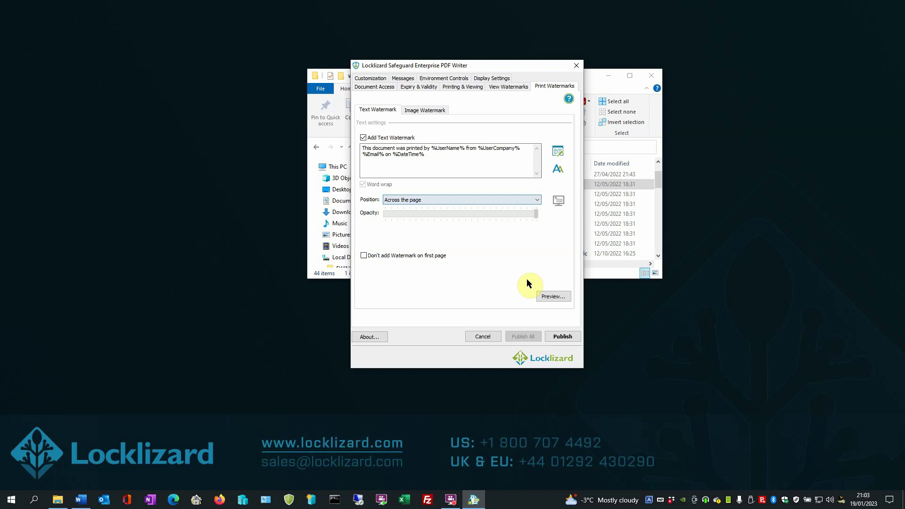
left_click(548, 295)
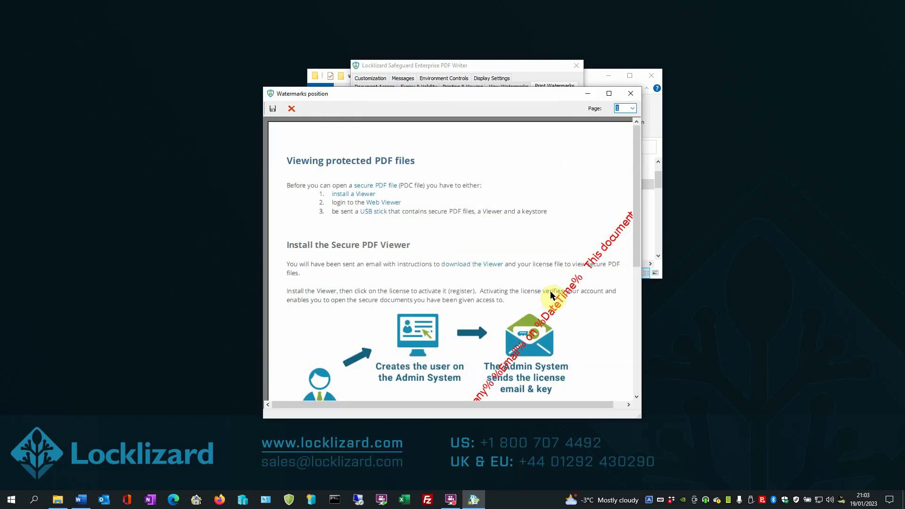
Scroll through the preview to check the diagonal red watermark, then close the preview.
left_click_drag(638, 222, 628, 358)
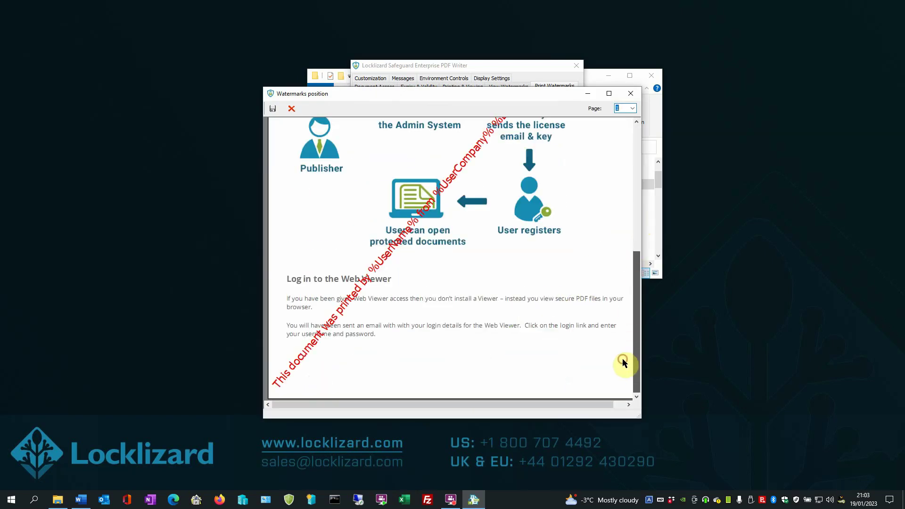
left_click_drag(635, 322, 631, 186)
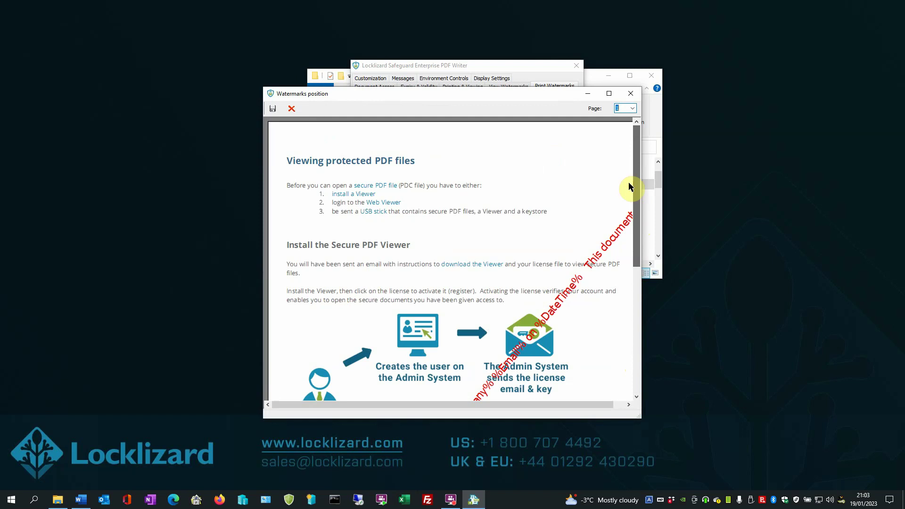
left_click(631, 93)
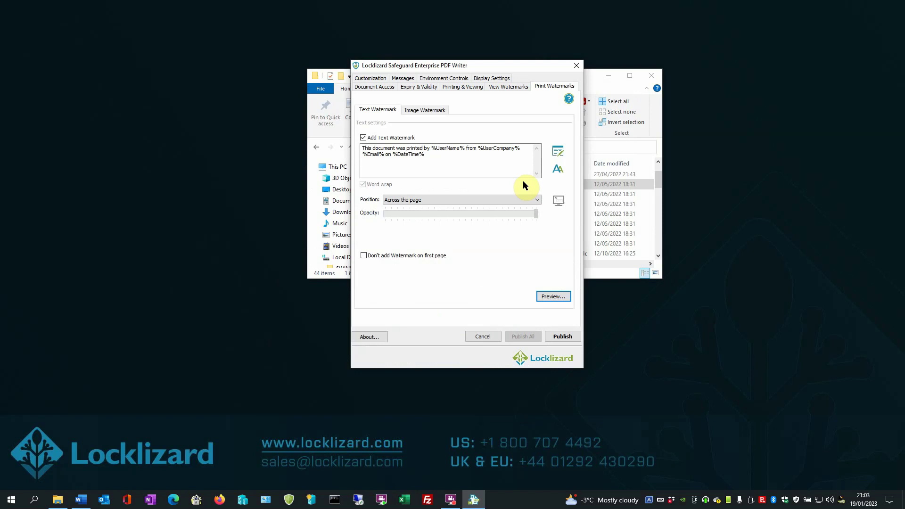
Publish Access-Overview.pdf as a protected document.
left_click(558, 337)
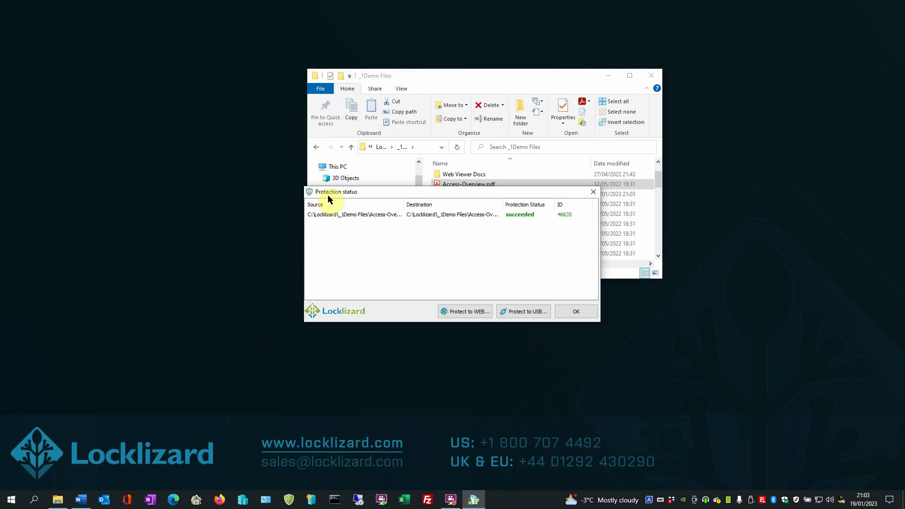
Dismiss the protection report and open Access-Overview-46635.pdc in Secure Viewer.
left_click(576, 312)
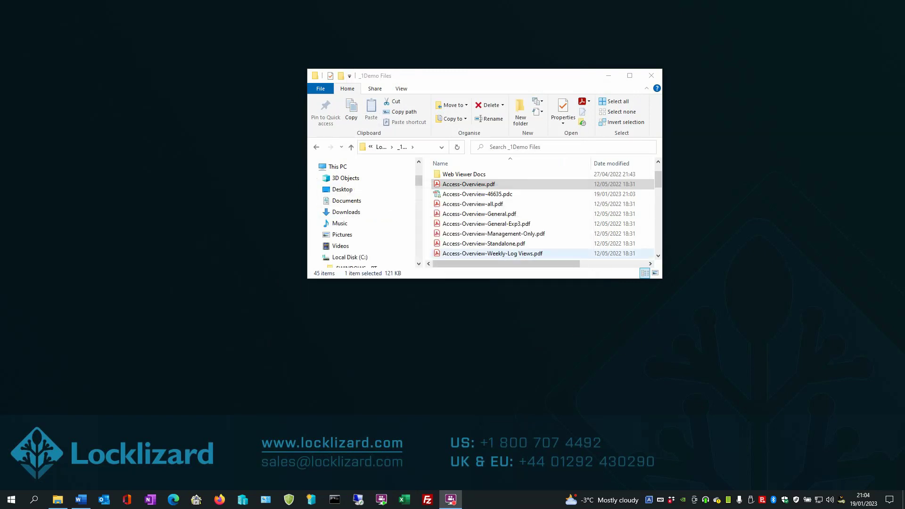
left_click(468, 196)
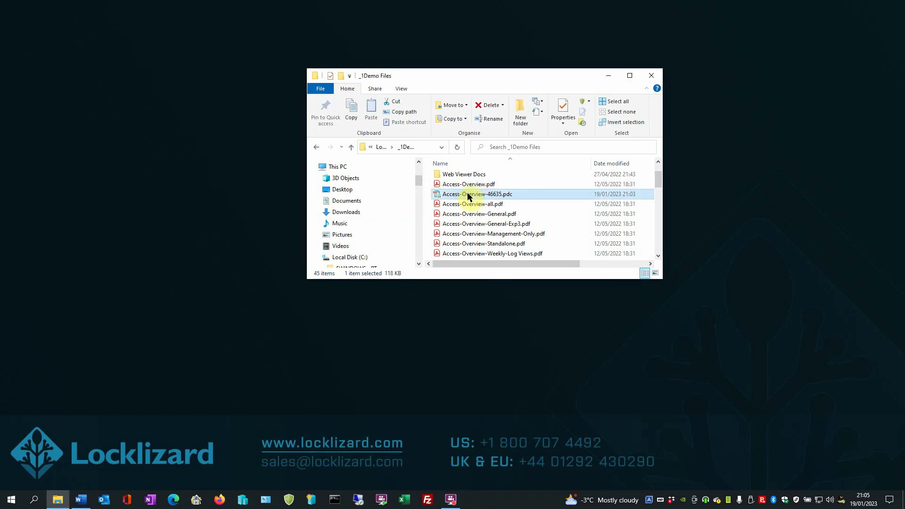
double_click(470, 196)
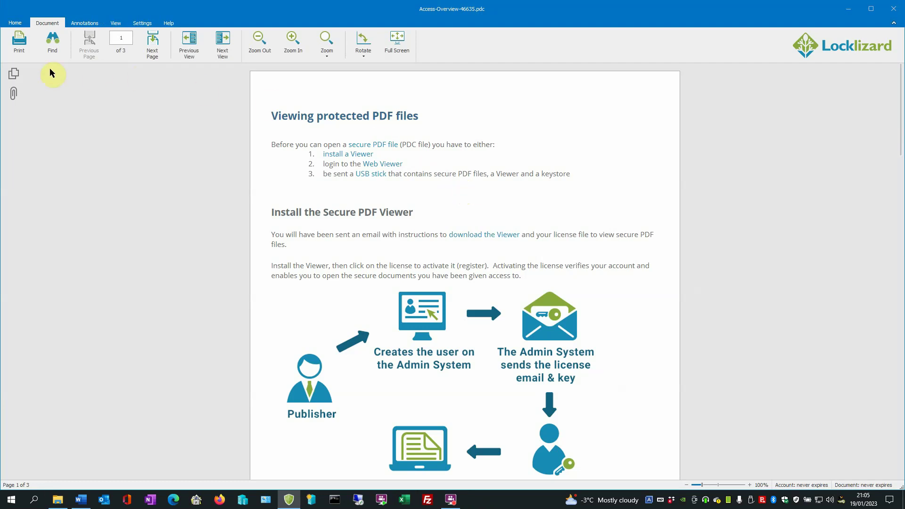
Open the Print dialog for Access-Overview-46635.pdc, set to 1 copy of all 3 pages.
left_click(18, 49)
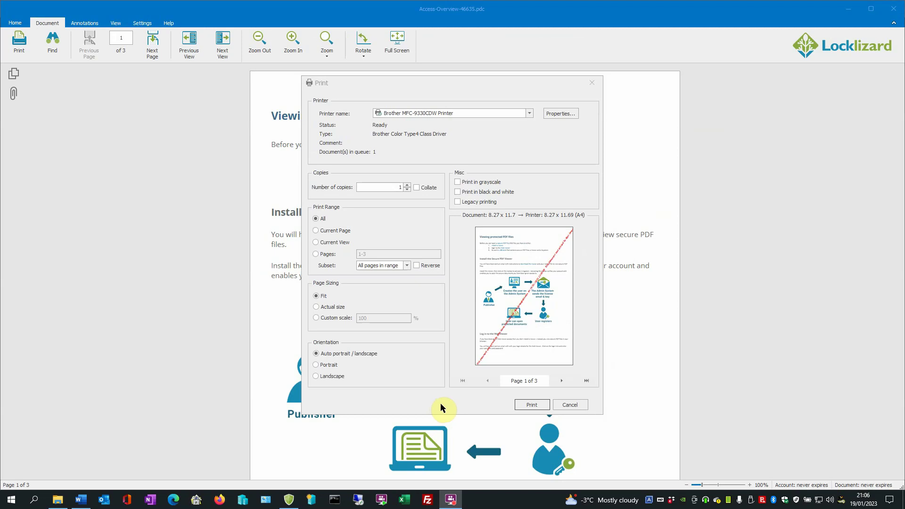
Print the single allowed copy and accept the one-copy warning.
left_click(531, 407)
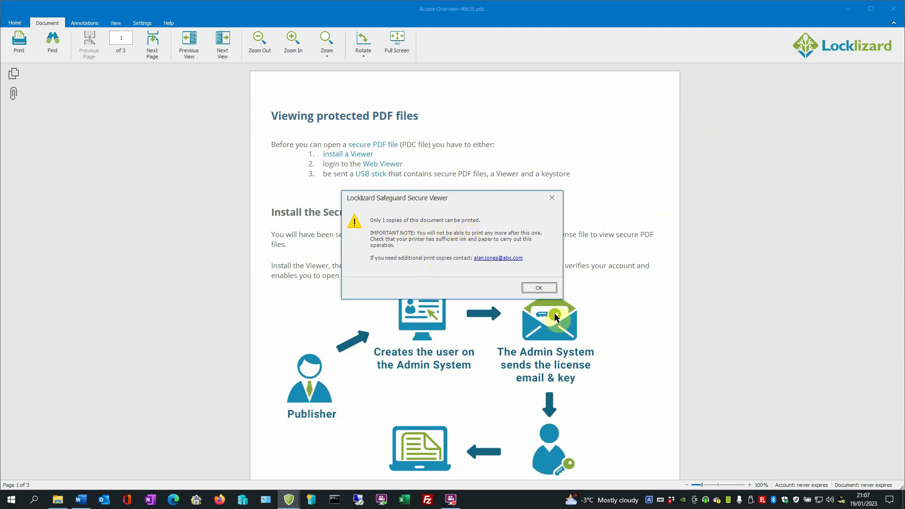
left_click(539, 288)
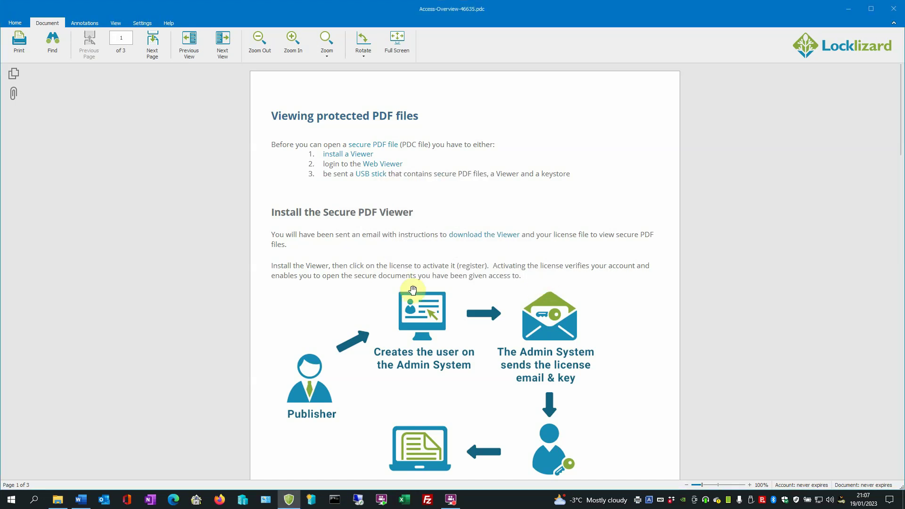
left_click(20, 45)
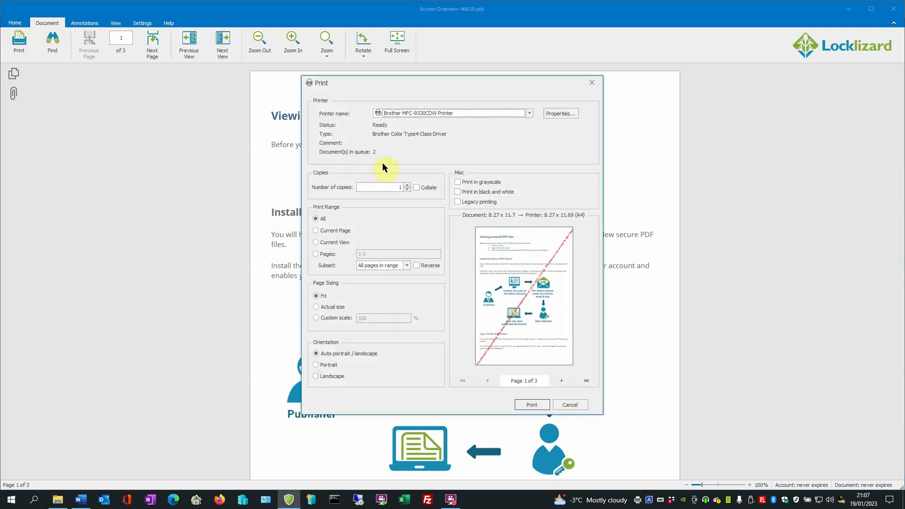
left_click(530, 408)
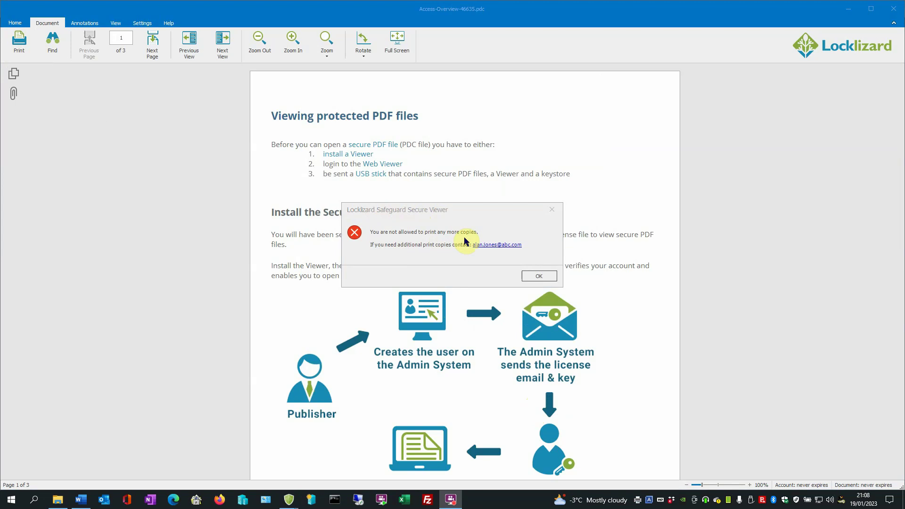
left_click(537, 276)
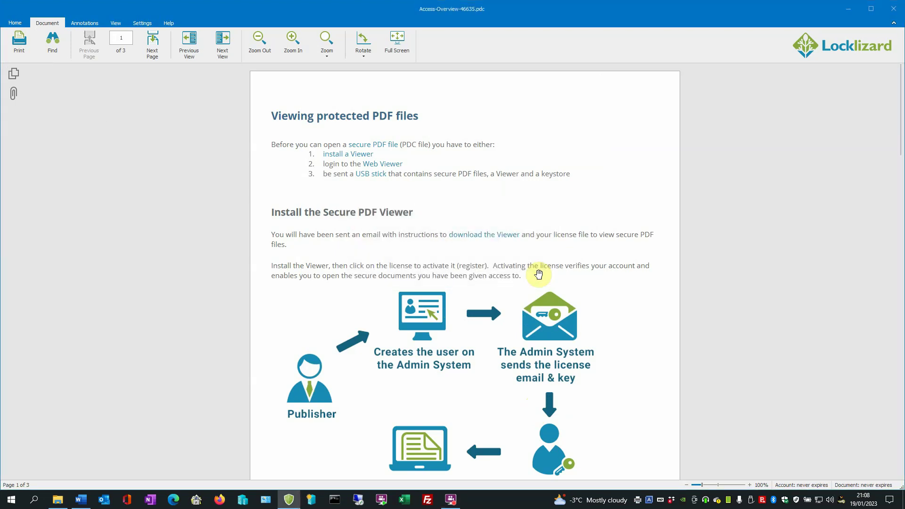
Close the viewer, reopen Access-Overview-46635.pdc, and acknowledge that viewing is now refused after its one print.
left_click(885, 10)
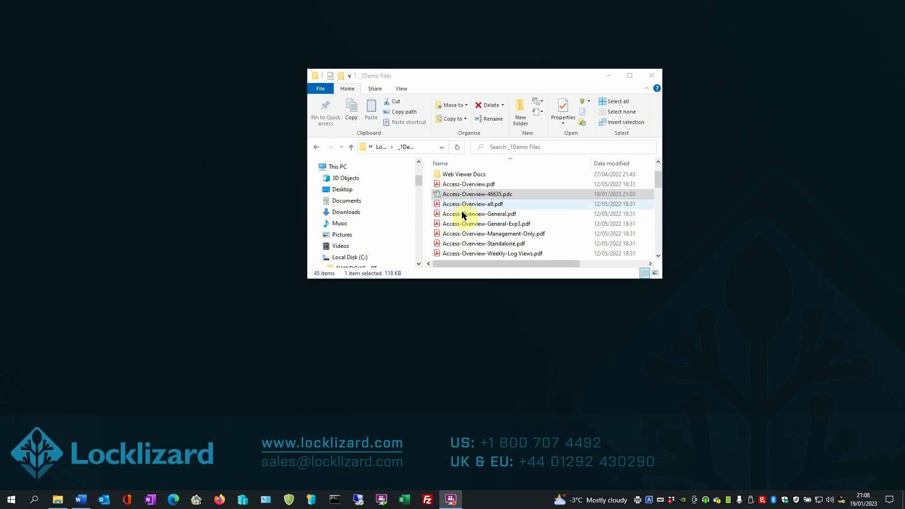
left_click(467, 197)
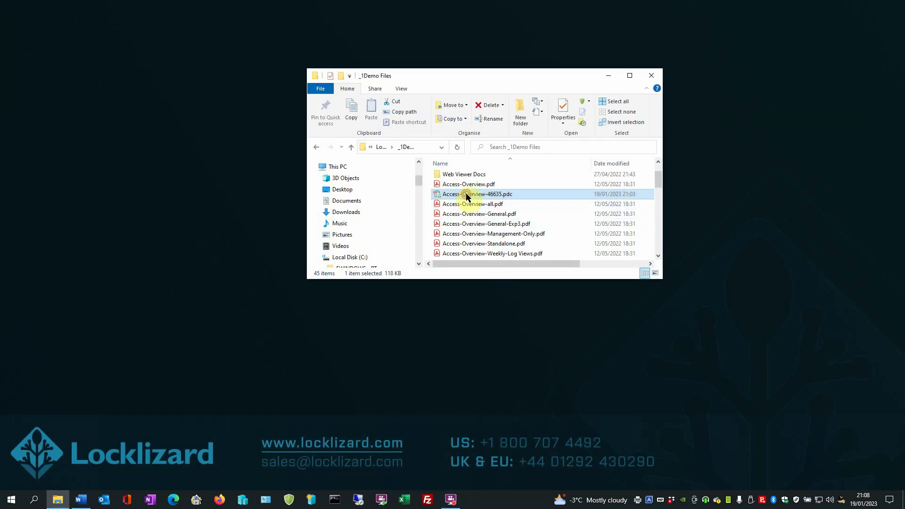
double_click(468, 197)
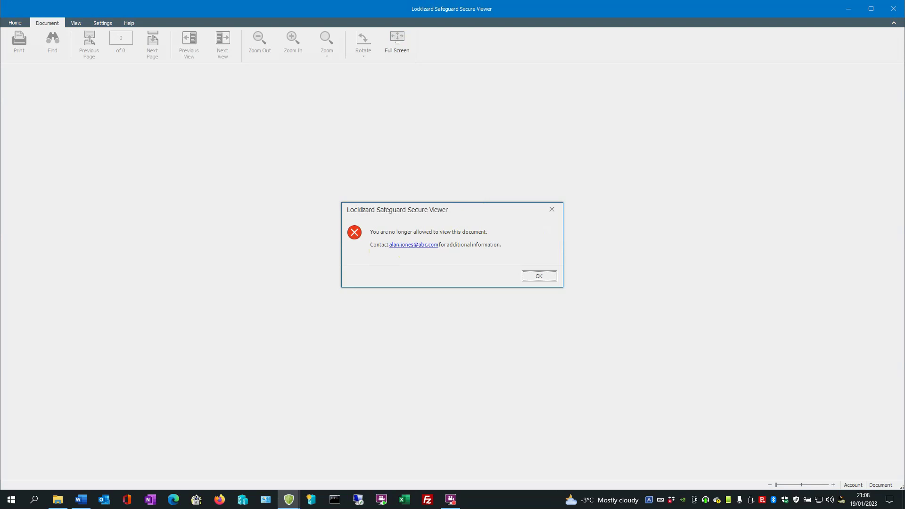
left_click(536, 276)
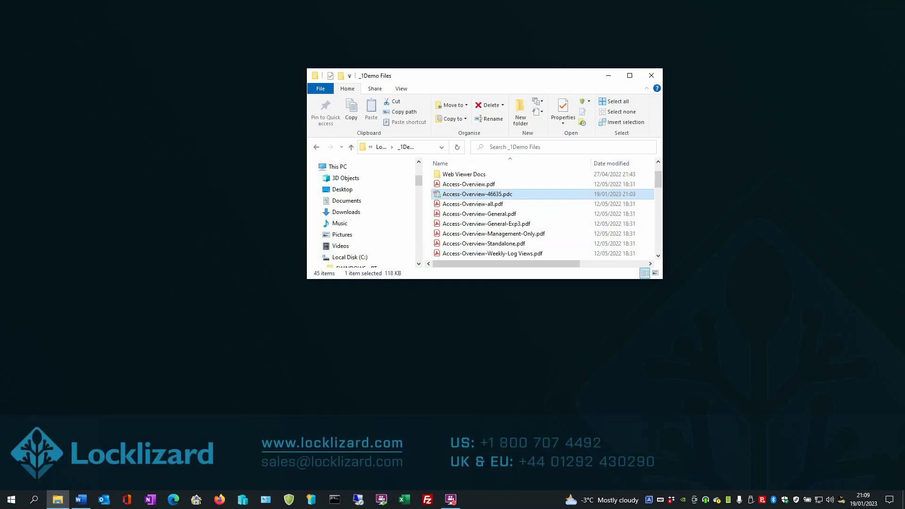
Minimise the _1Demo Files folder window to reveal the empty Locklizard desktop.
left_click(609, 75)
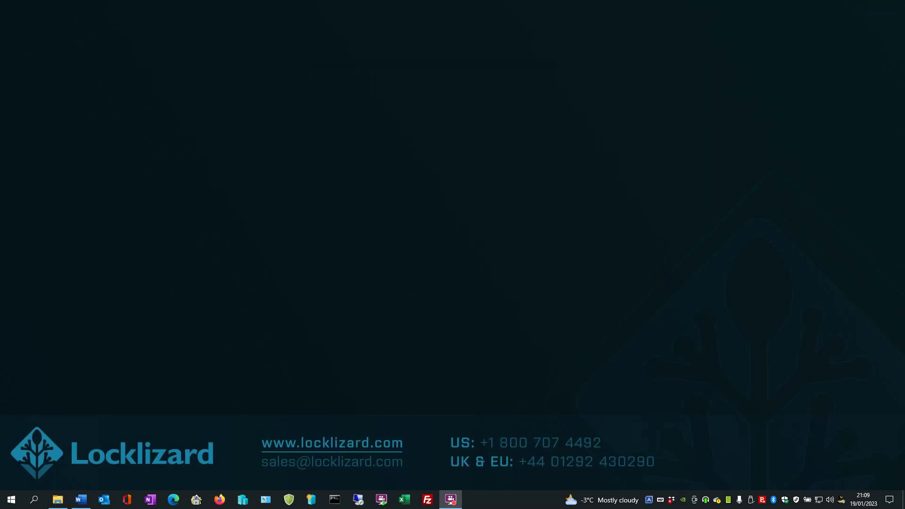